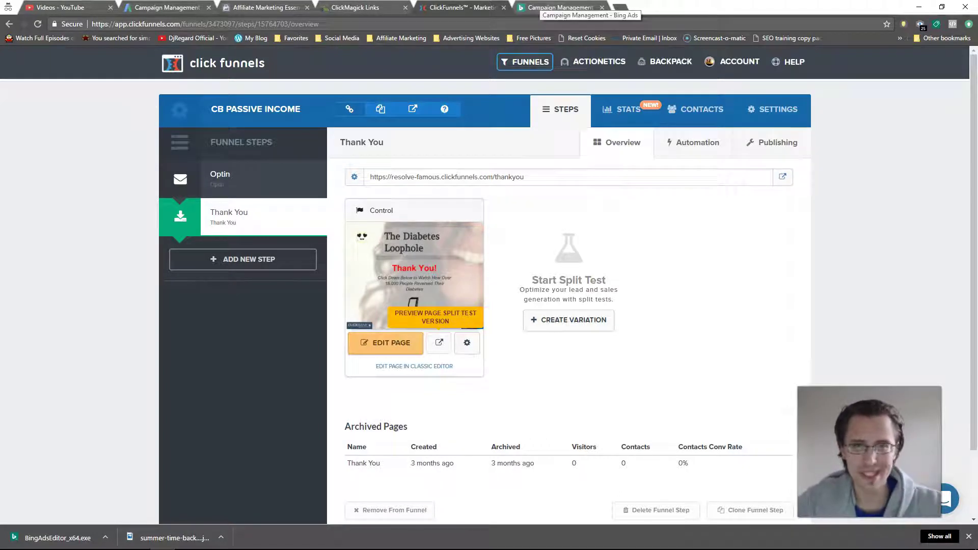
Switch to Bing Ads and open the list of UET tags for conversion tracking
left_click(560, 7)
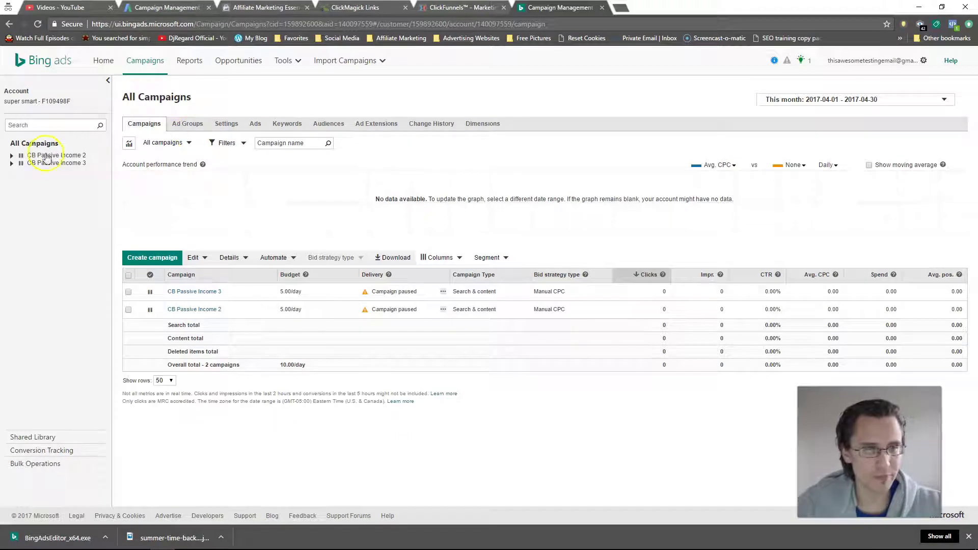
left_click(36, 439)
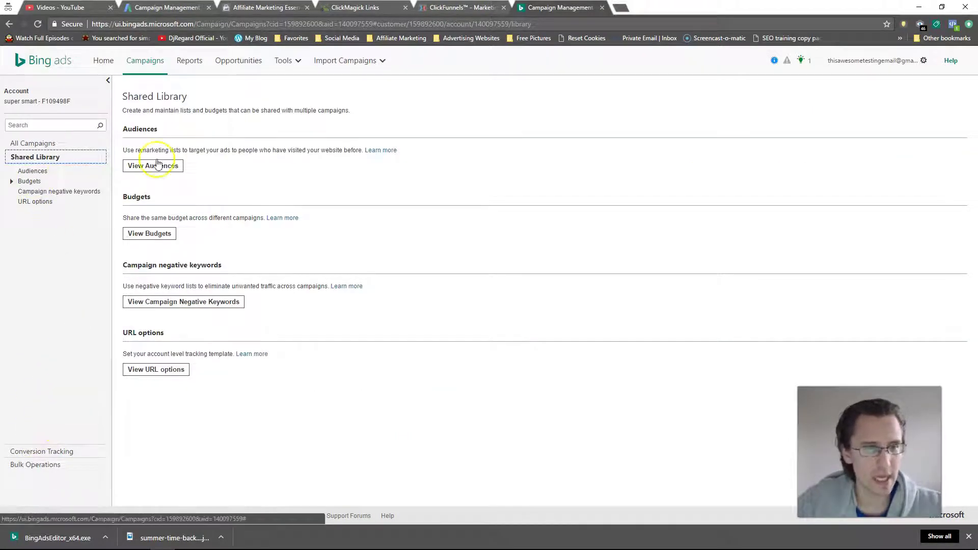
left_click(156, 168)
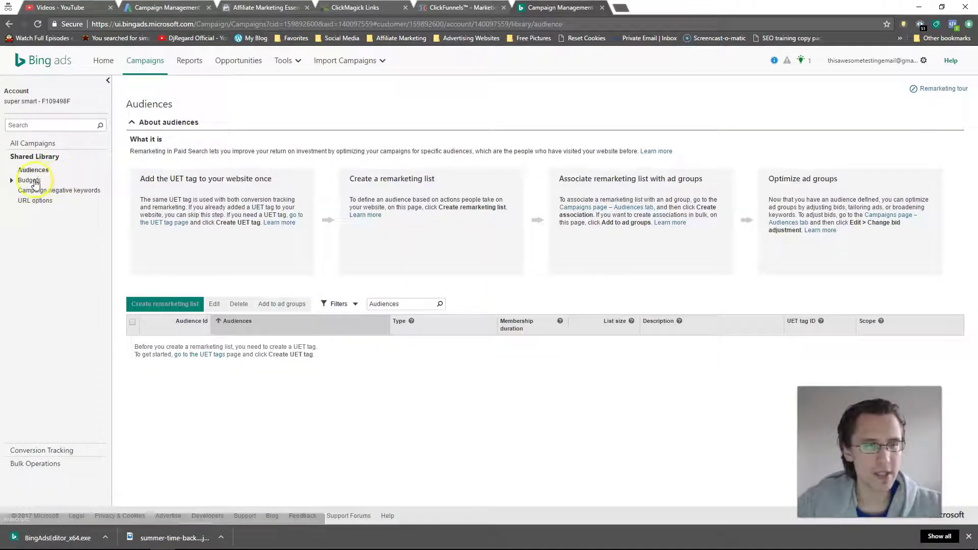
left_click(45, 451)
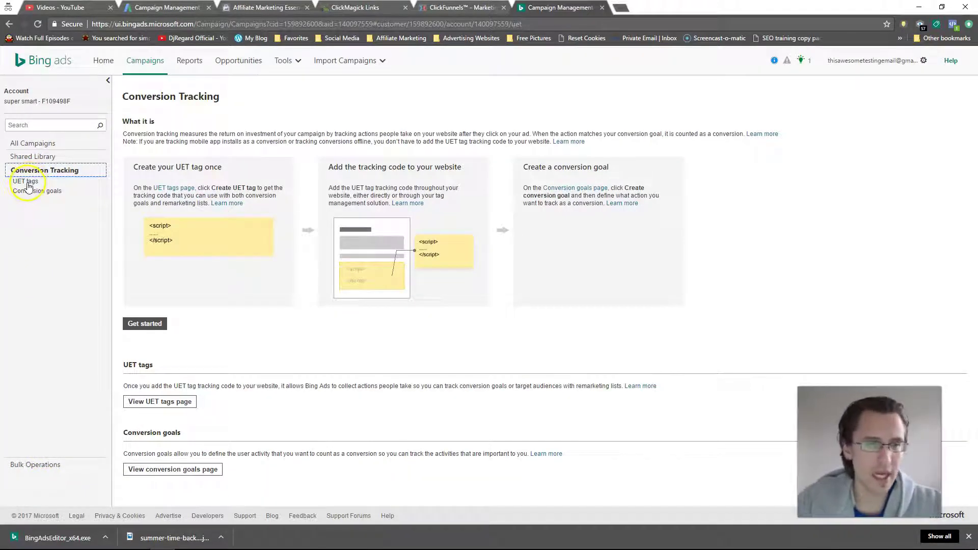
left_click(31, 182)
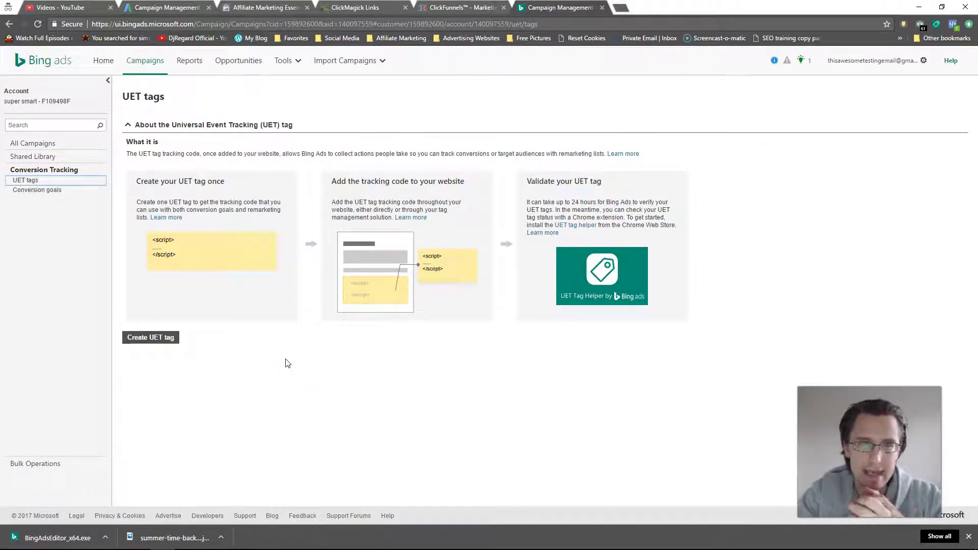
Create a UET tag named "Leads for our CB Passive income" with the description "these are the people that signed up"
left_click(143, 337)
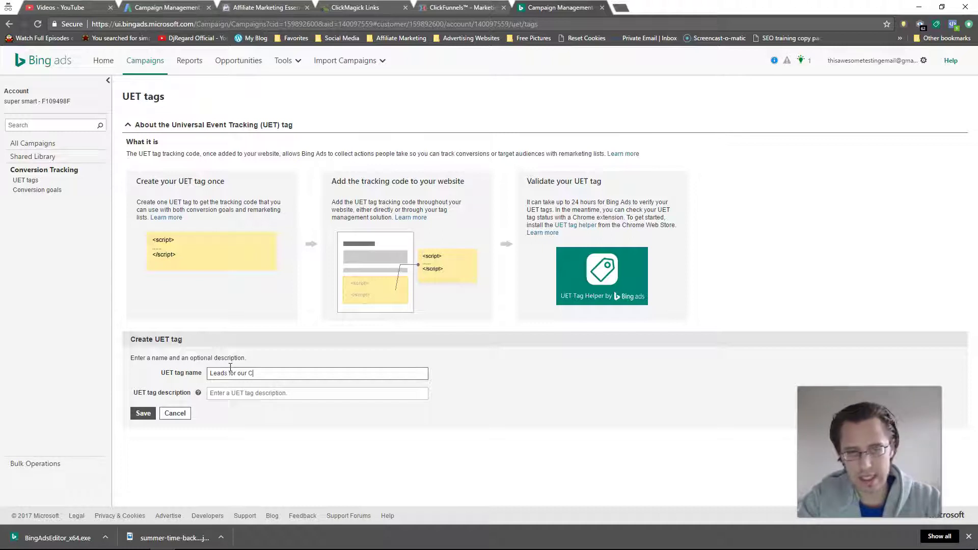
type("e income")
left_click(232, 390)
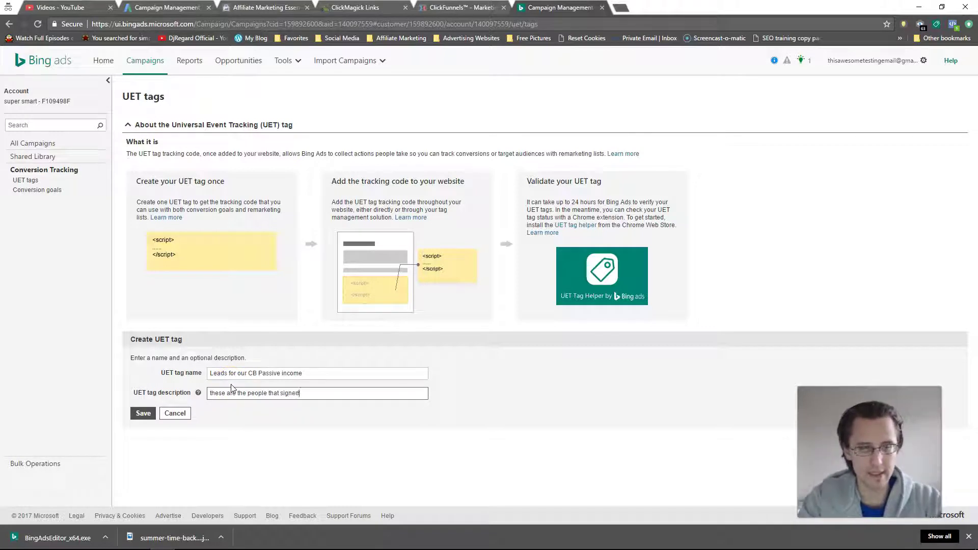
type("these are the people that signed up")
left_click(143, 413)
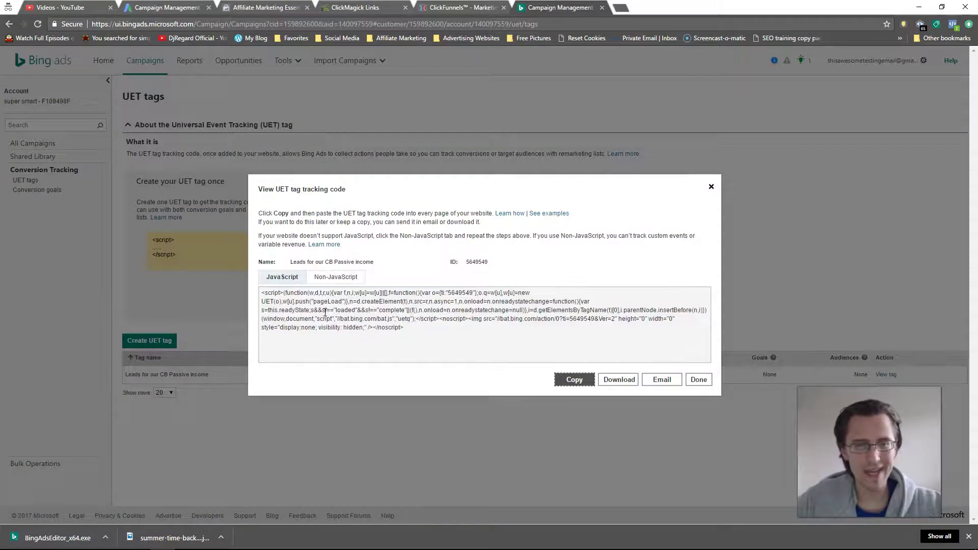
Copy the JavaScript version of the new UET tag's tracking code to the clipboard
left_click(588, 378)
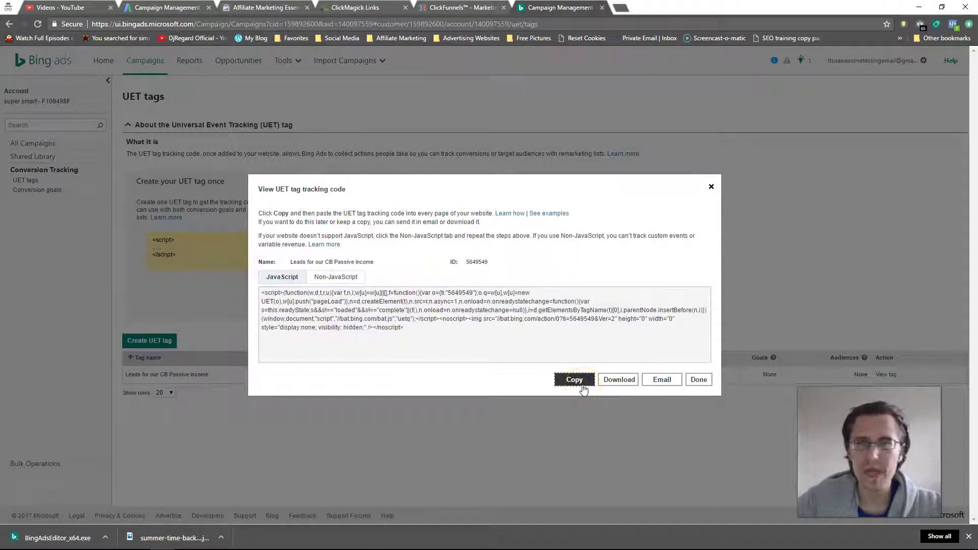
left_click(336, 277)
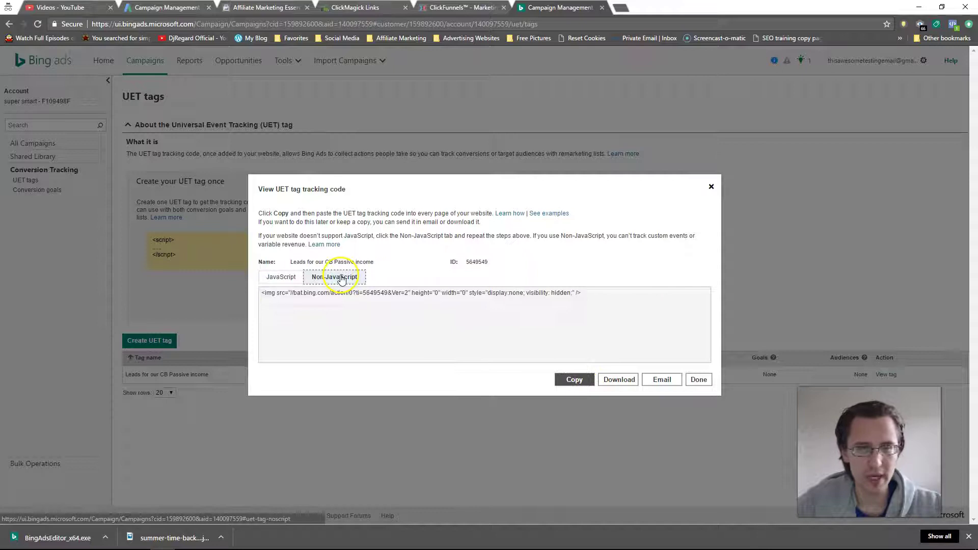
left_click(313, 290)
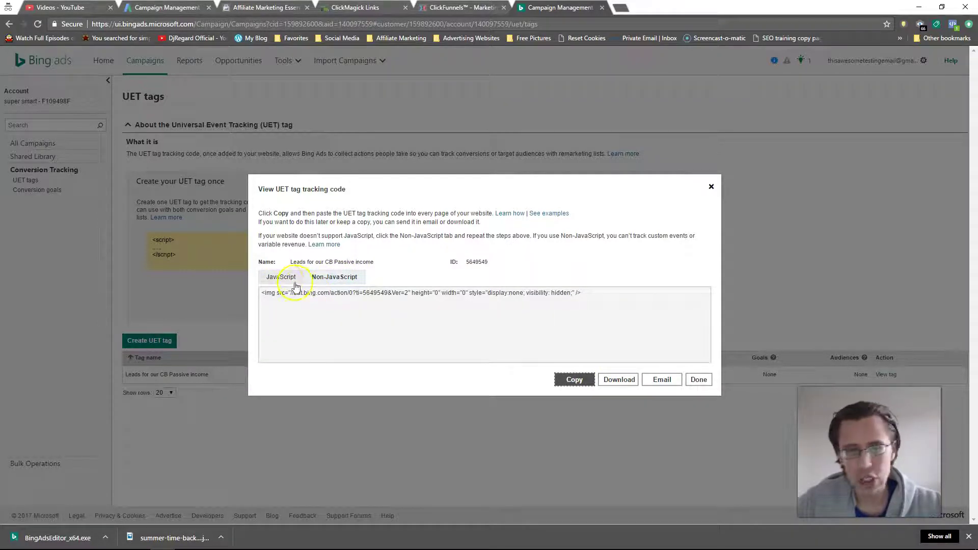
left_click(284, 279)
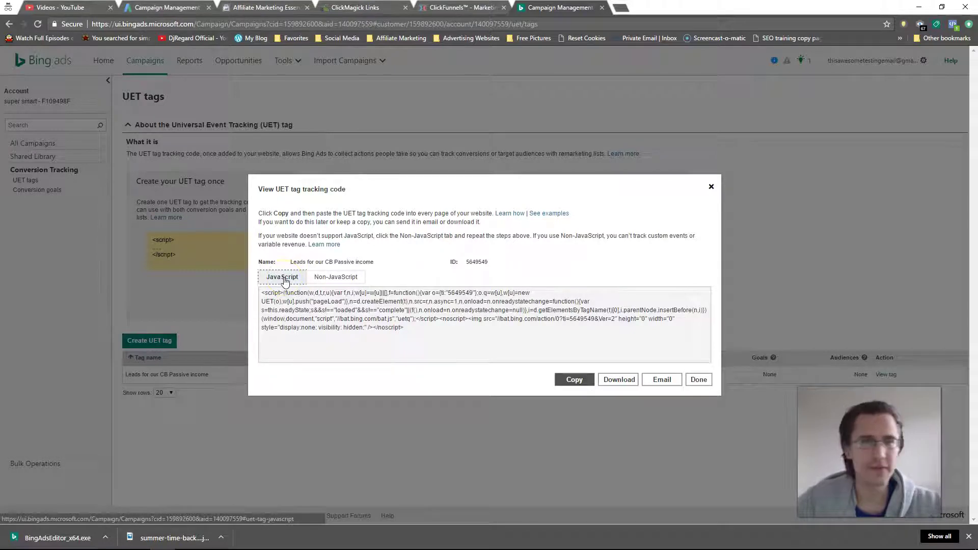
left_click(573, 378)
left_click(330, 292)
right_click(351, 315)
left_click(607, 306)
left_click(574, 379)
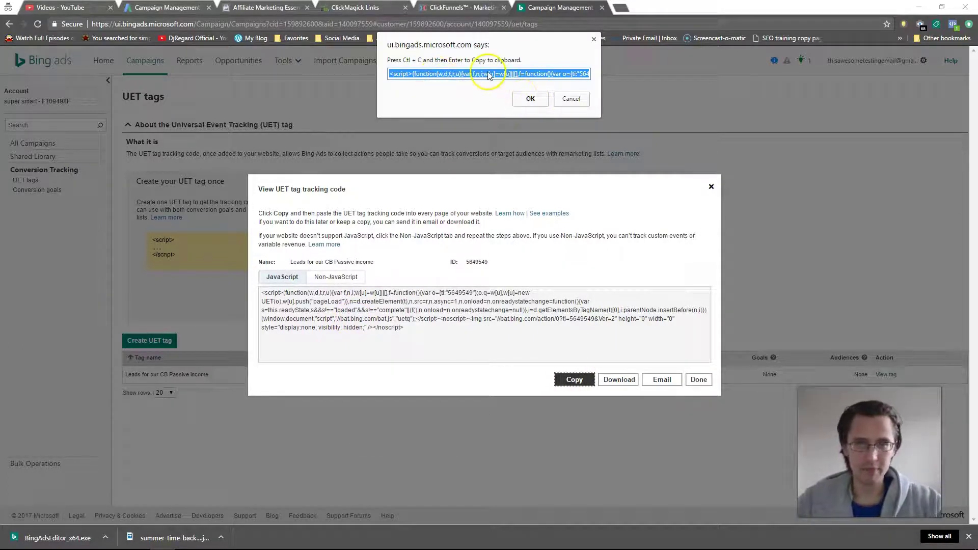
left_click(528, 97)
Switch to ClickFunnels and open the settings of the CB Passive Income funnel
left_click(461, 7)
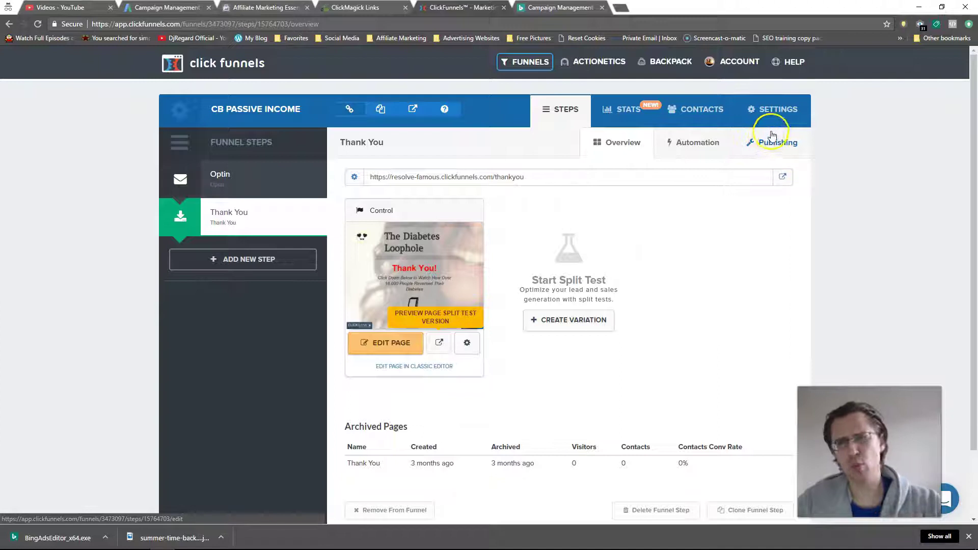
left_click(778, 147)
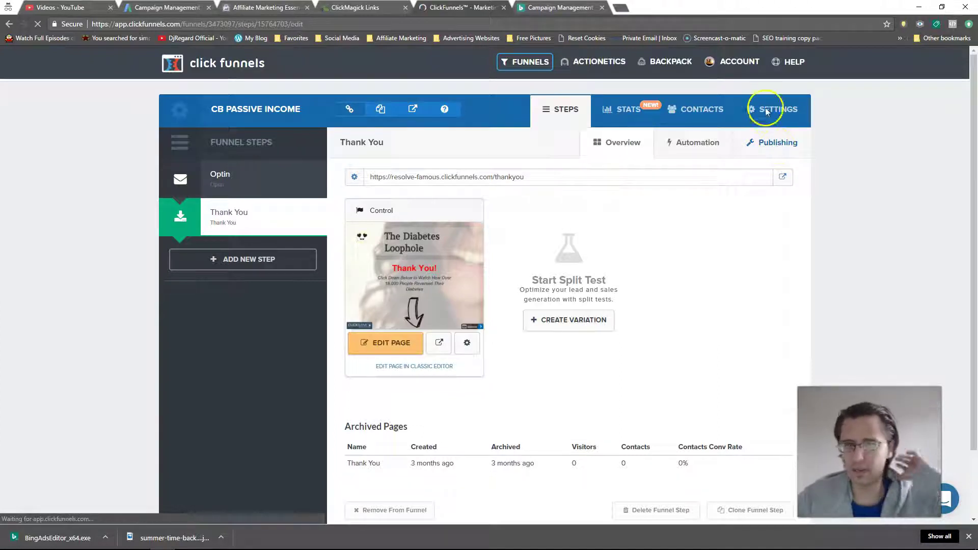
left_click(778, 113)
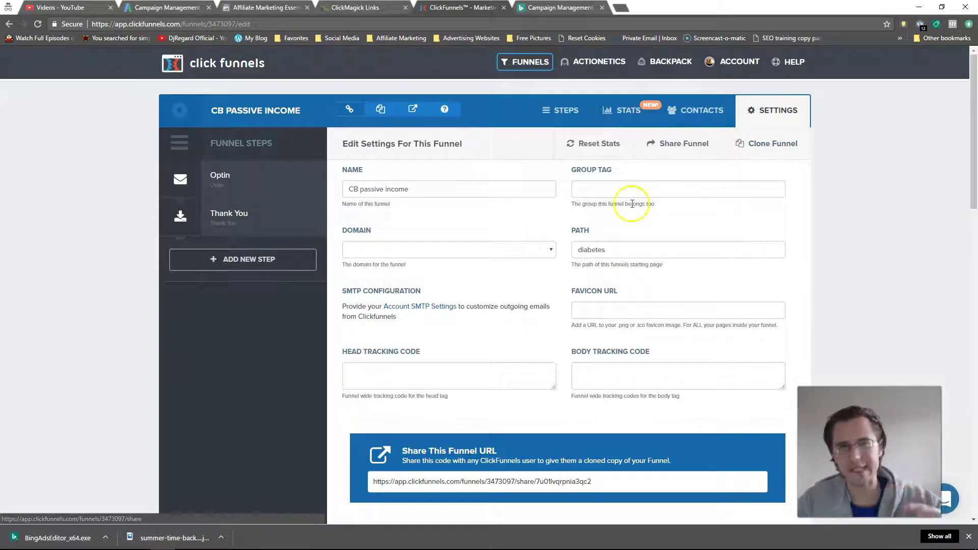
Paste the copied UET tracking code into the funnel's head tracking code and save the funnel settings
scroll(259, 190, "down", 1)
scroll(259, 190, "down", 3)
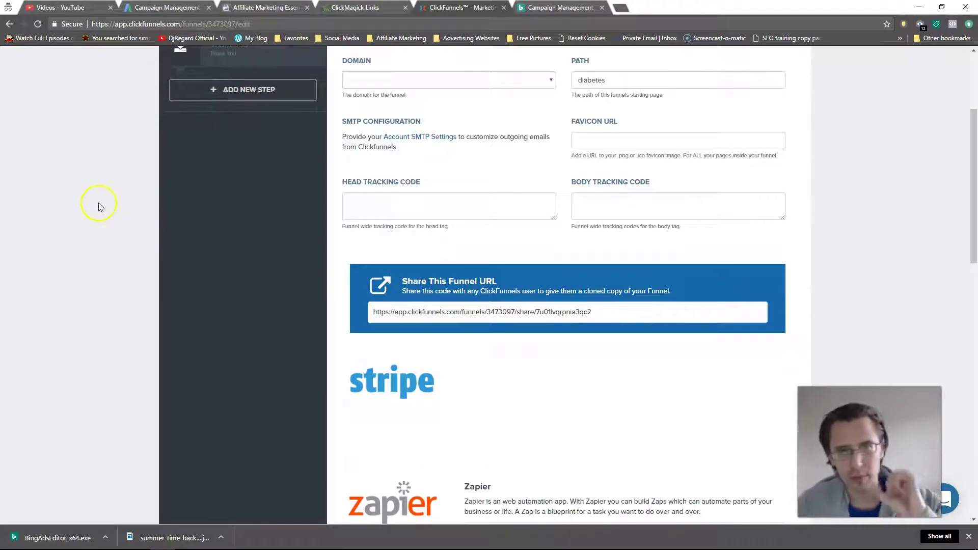
scroll(153, 179, "down", 2)
left_click_drag(555, 134, 559, 422)
left_click(377, 117)
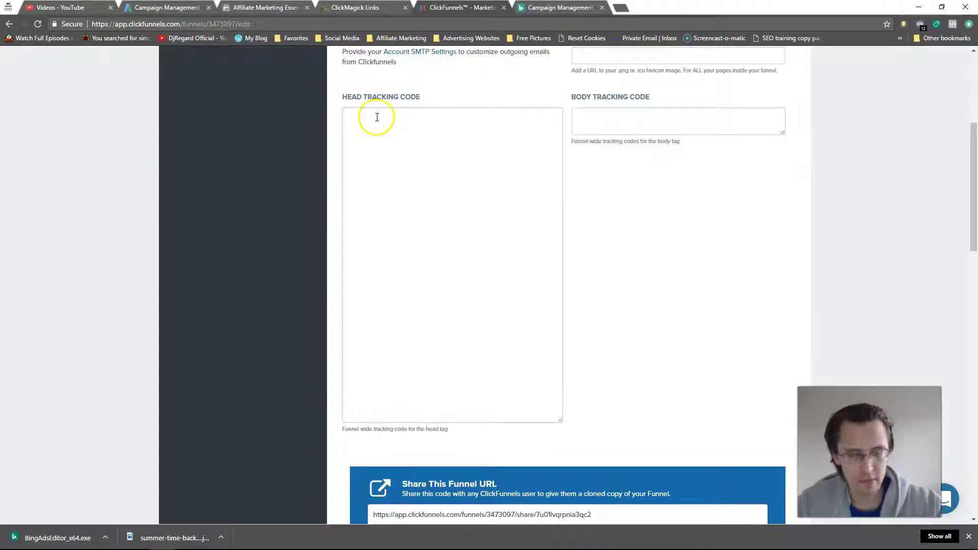
type("<script>(function(w,d,t,r,u){var f,n,i;w[u]=w[u]||[],f=function(){var o={ti:\"5649549\"};o.q=w[u],w[u]=new UET(o),w[u].push(\"pageLoad\")},n=d.createElement(t),n.src=r,n.async=1,n.onload=n.onreadystatechange=function(){var s=this.readyState;s&&s!==\"loaded\"&&s!==\"complete\"||(f(),n.onload=n.onreadystatechange=null)},i=d.getElementsByTagName(t)[0],i.parentNode.insertBefore(n,i)})(window,document,\"script\",\"//bat.bing.com/bat.js\",\"uetq\");</script><noscript><img src=\"//bat.bing.com/action/0?ti=5649549&Ver=2\" height=\"0\" width=\"0\" style=\"display:none; visibility: hidden;\" /></noscript>")
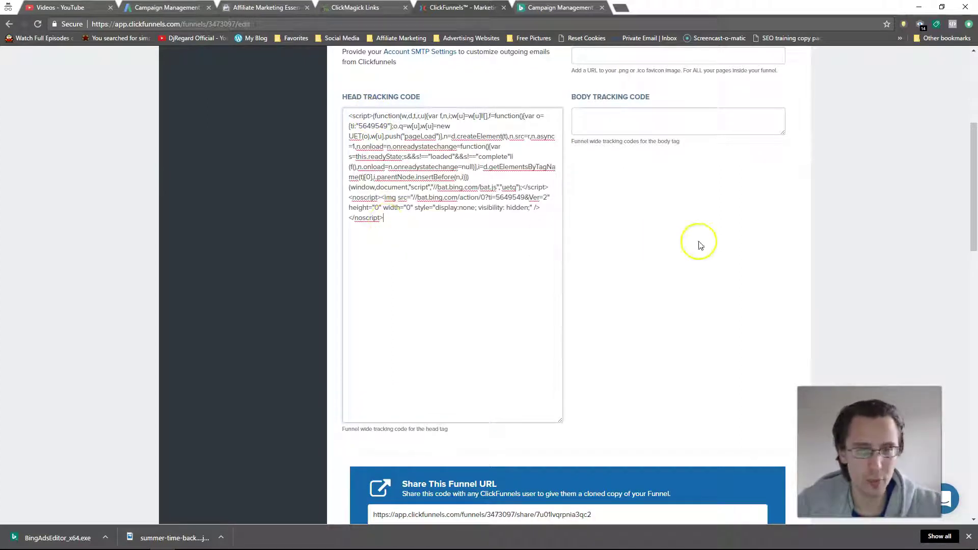
scroll(710, 243, "up", 6)
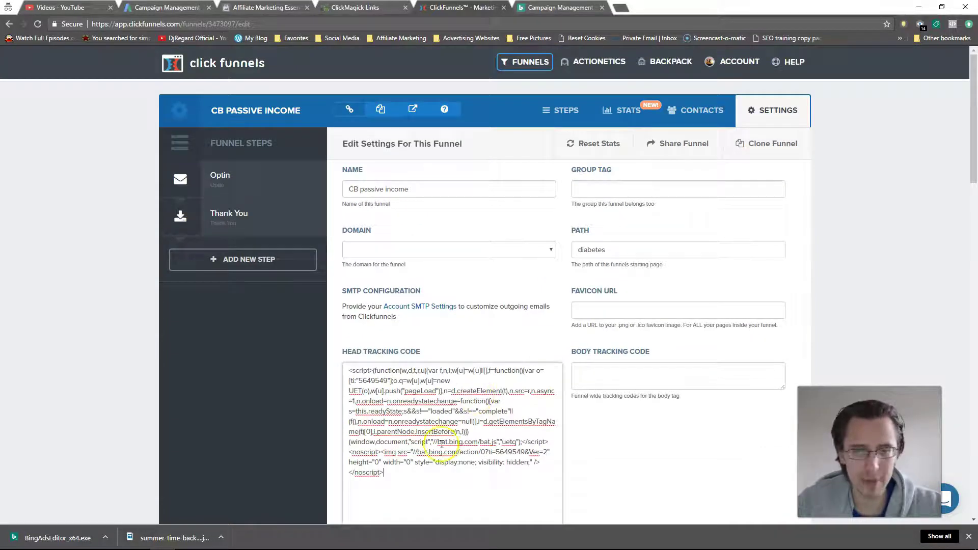
left_click_drag(393, 476, 337, 364)
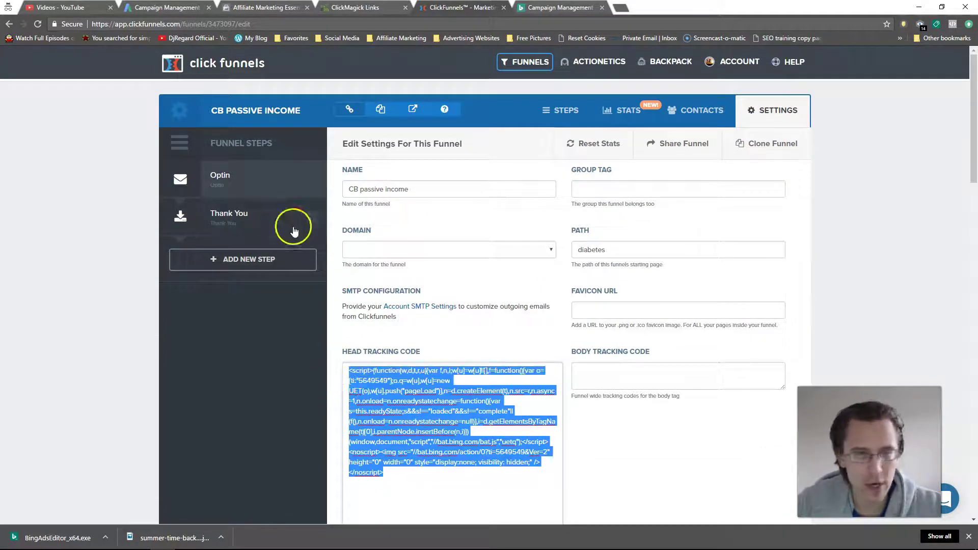
left_click_drag(973, 117, 973, 504)
left_click(696, 439)
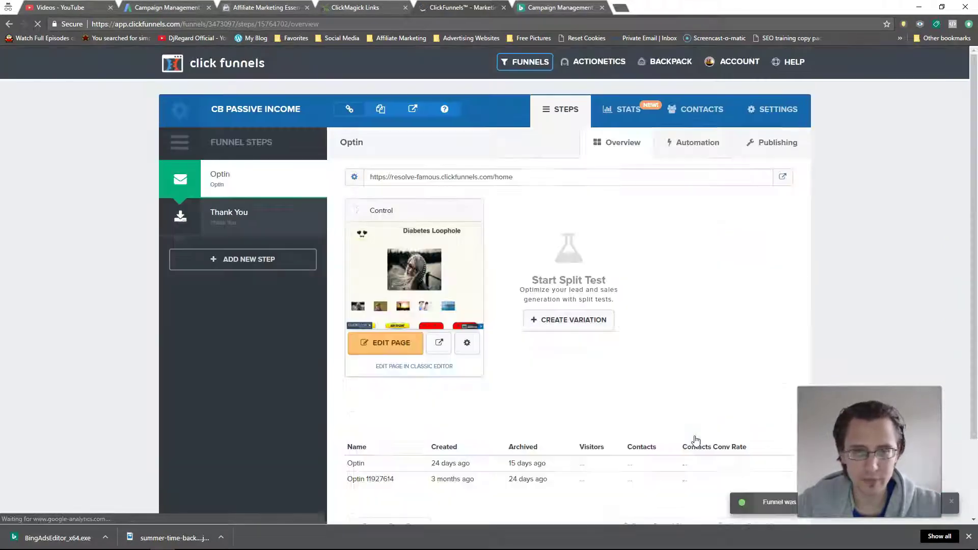
Open the Thank You funnel step and view its page settings without changing them
left_click(244, 218)
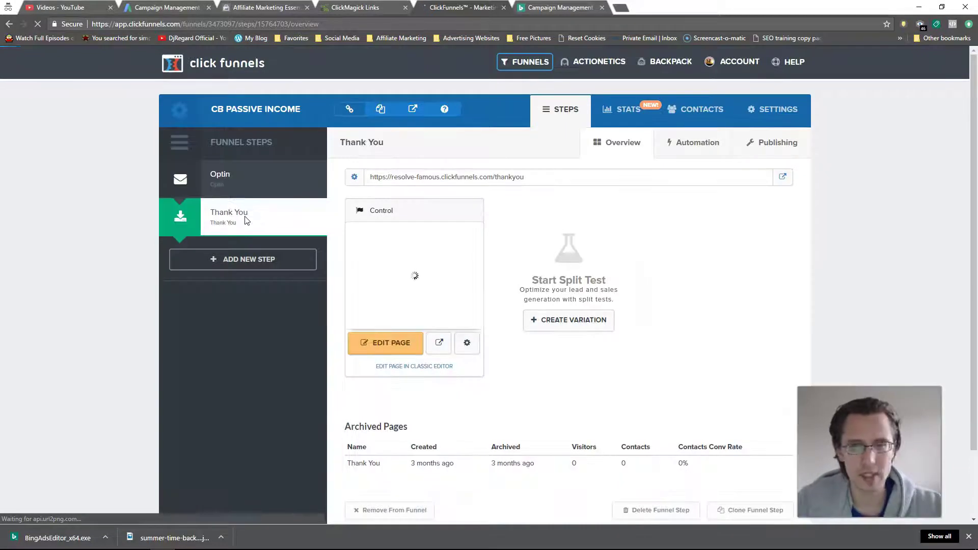
left_click(473, 344)
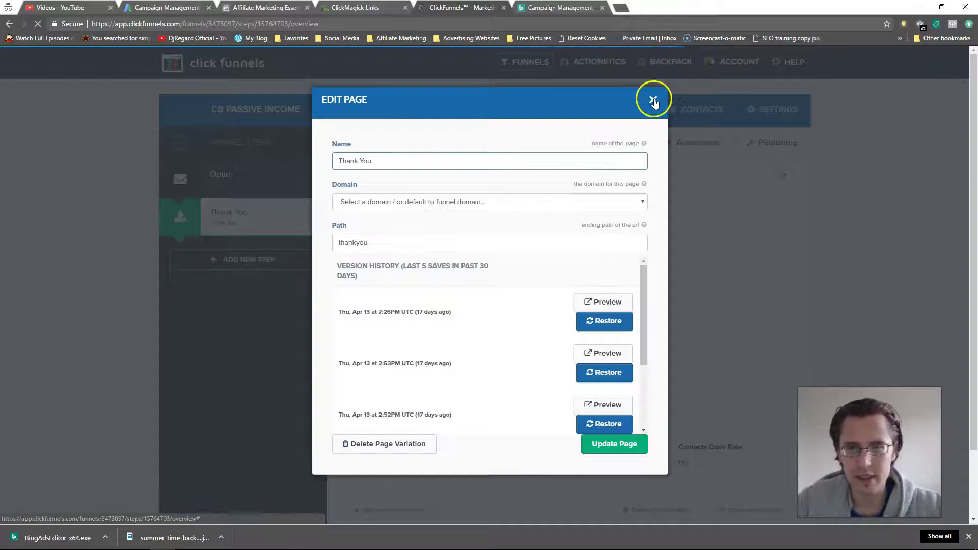
left_click(652, 99)
Switch back to Bing Ads and close the UET tag's tracking code window
left_click(548, 10)
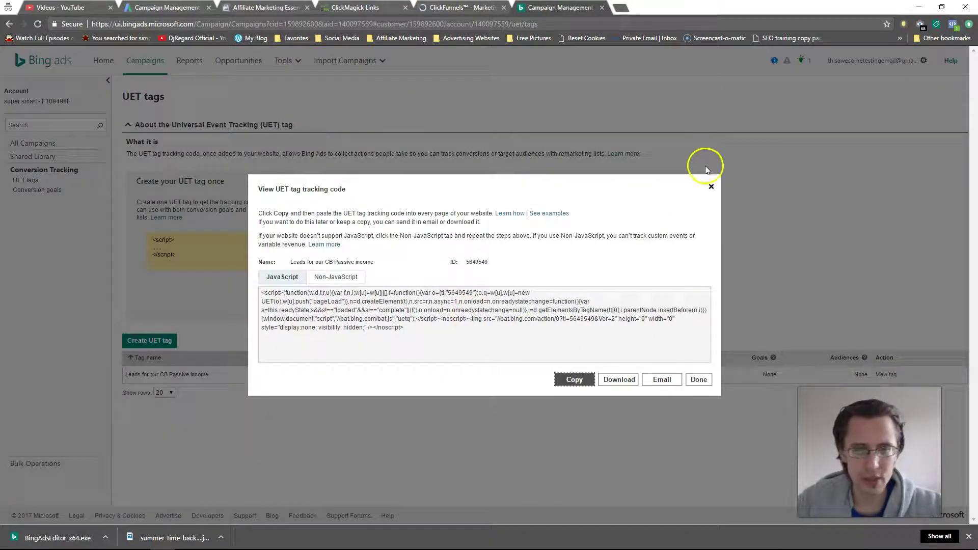
left_click(696, 377)
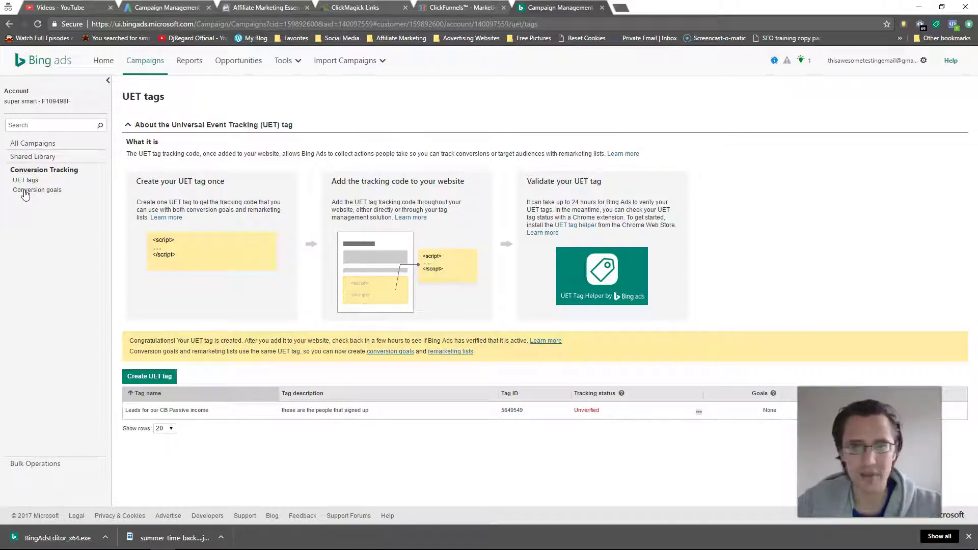
left_click_drag(545, 202, 653, 204)
left_click(641, 215)
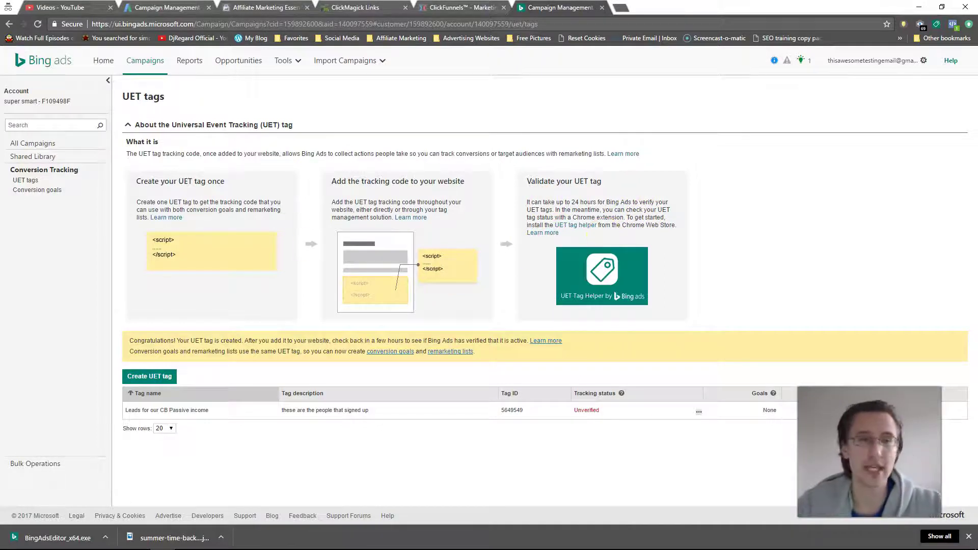
Start a new conversion goal of type Destination URL named "Leads for CB passive income" and continue to its details
left_click(31, 192)
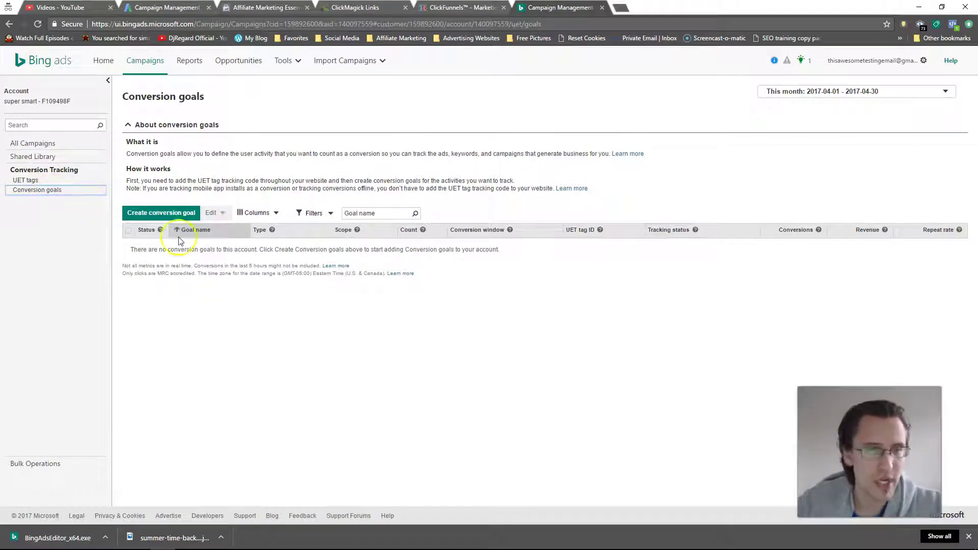
left_click(151, 216)
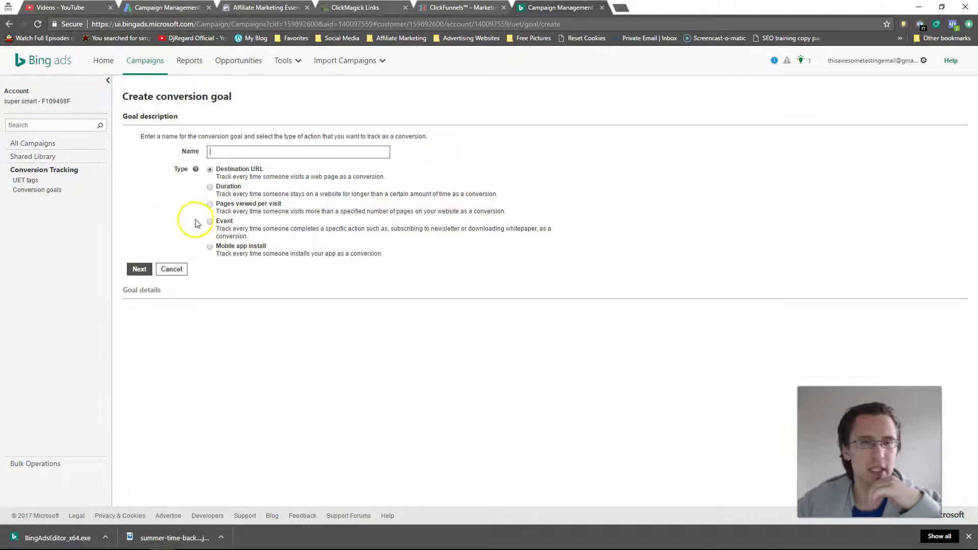
left_click(136, 274)
left_click(243, 154)
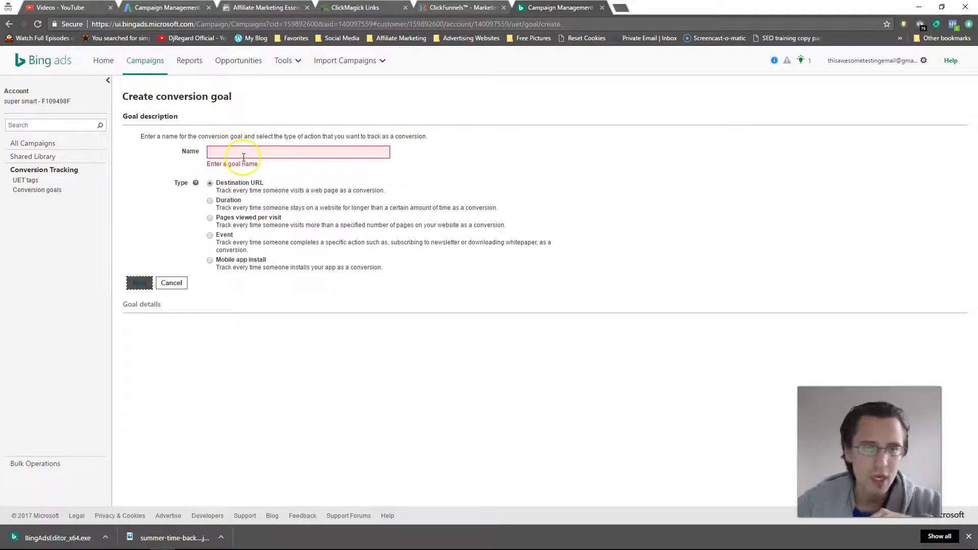
type("Leads for CB passi")
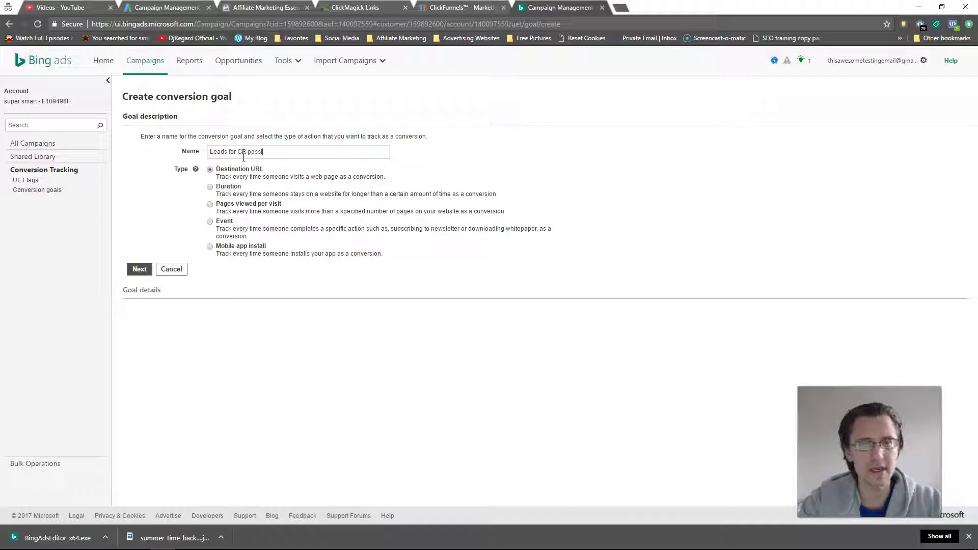
type("ve income")
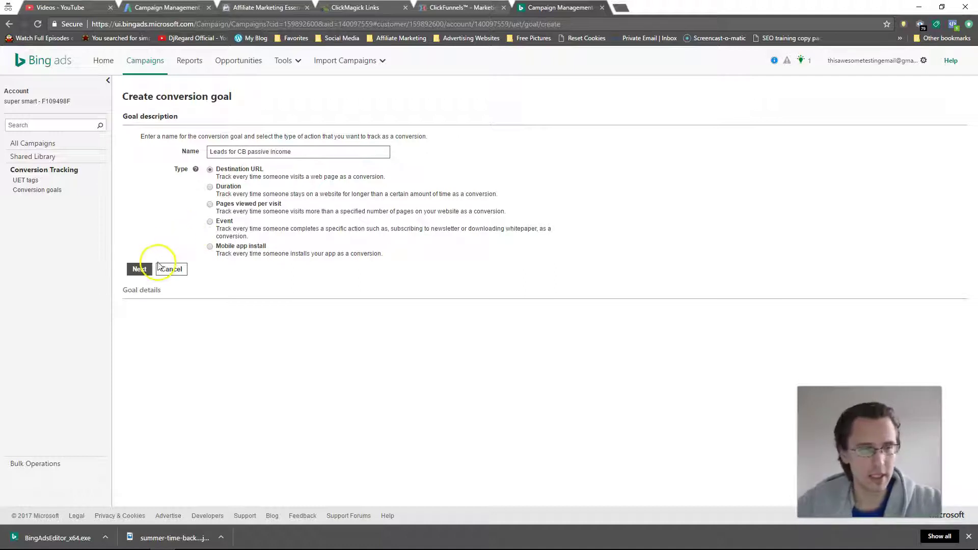
left_click(139, 269)
Set the goal's destination URL to Contains "resolve-famous.clickfunnels.com/thankyou", copying the address from the Thank You step in ClickFunnels
left_click(258, 166)
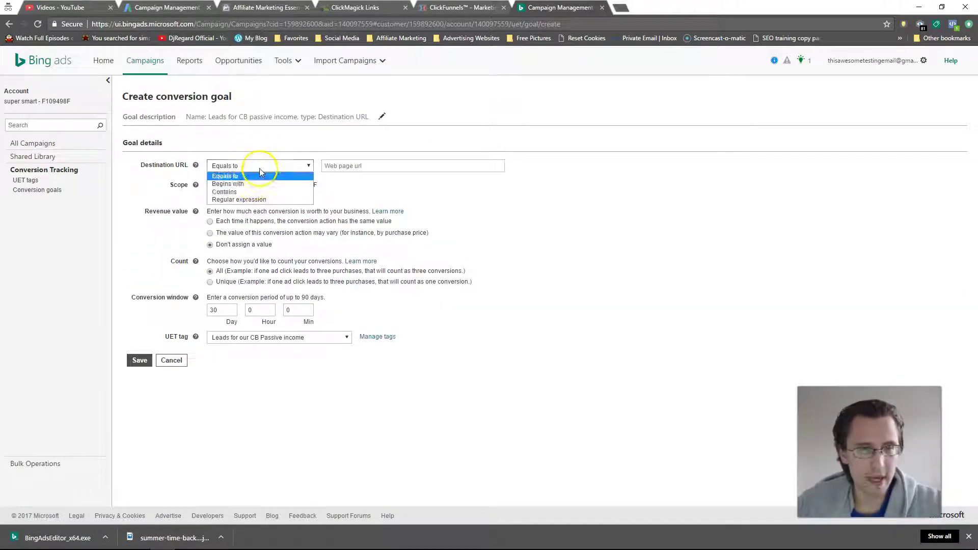
left_click(258, 192)
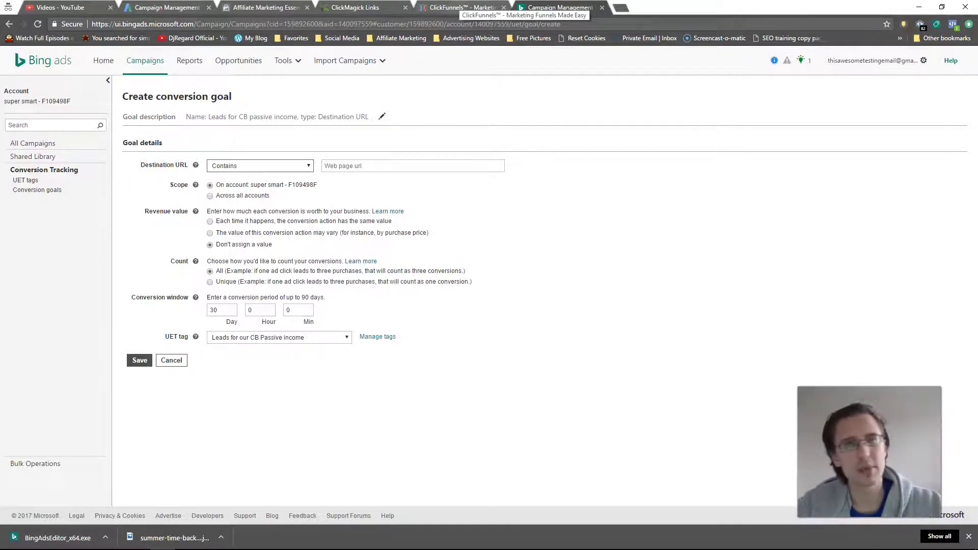
left_click(458, 8)
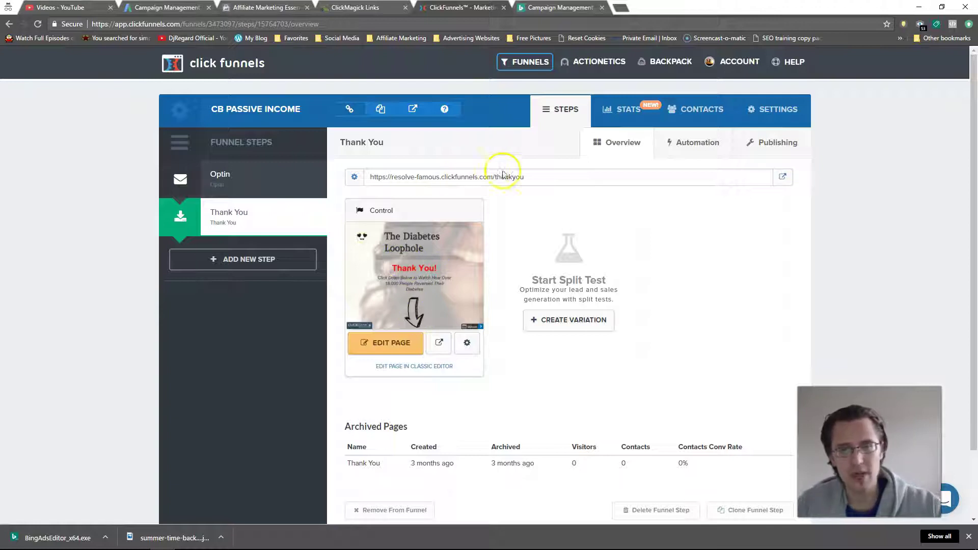
left_click_drag(525, 177, 395, 179)
key("ctrl+c")
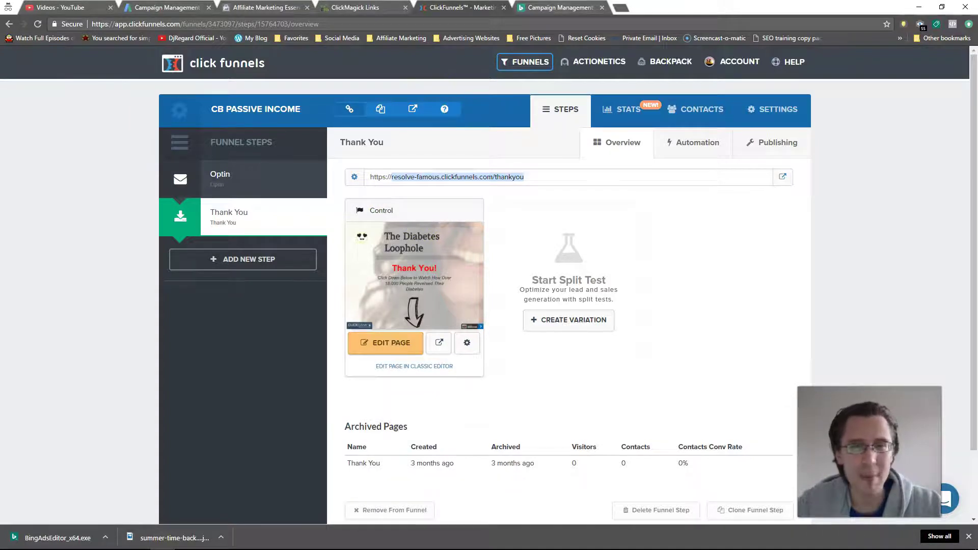
left_click(561, 8)
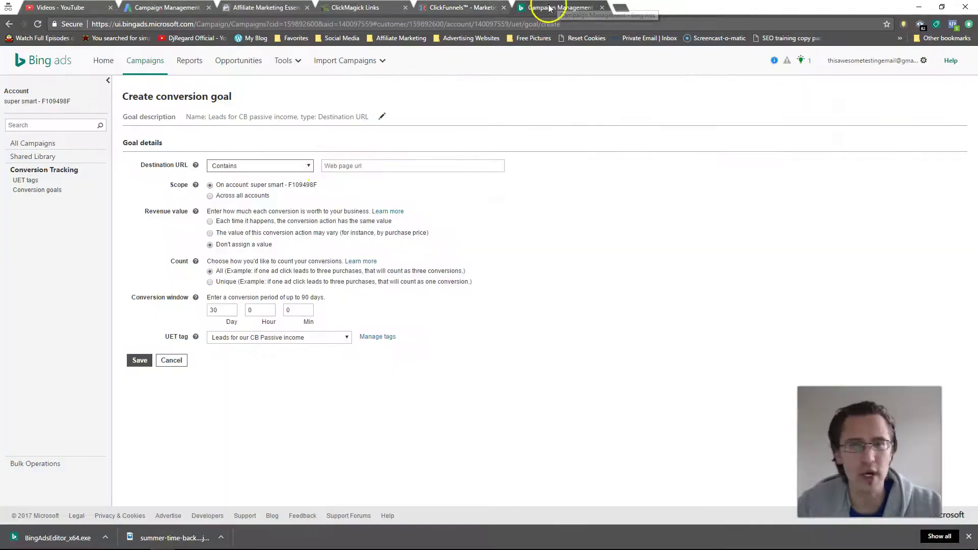
left_click(351, 166)
key("ctrl+v")
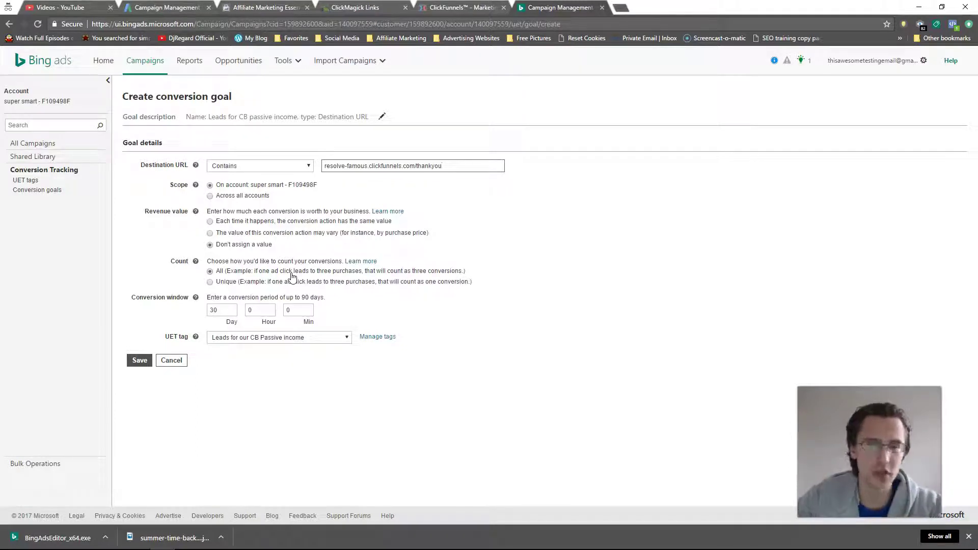
Give every conversion the same revenue value of 1 Canadian Dollar (CAD) and set the count to All
left_click(254, 224)
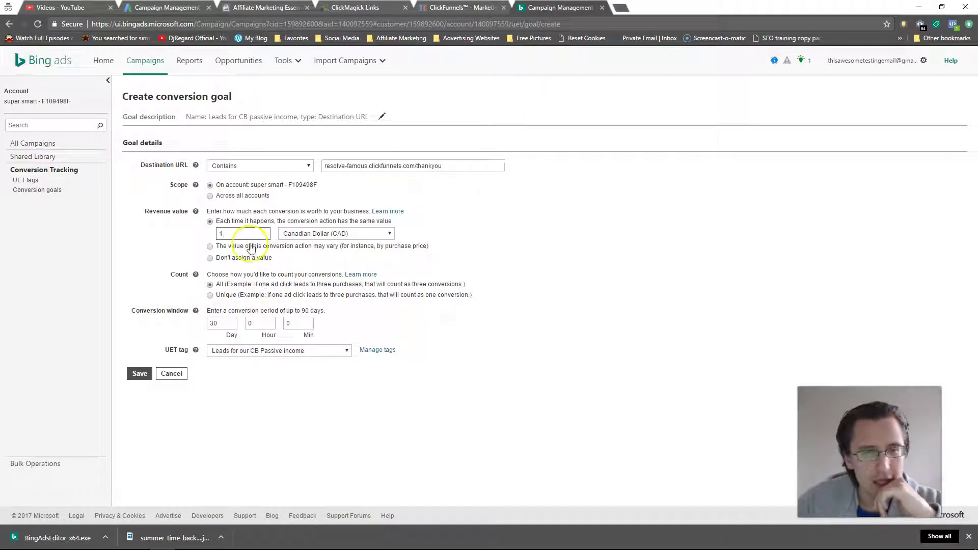
left_click(226, 295)
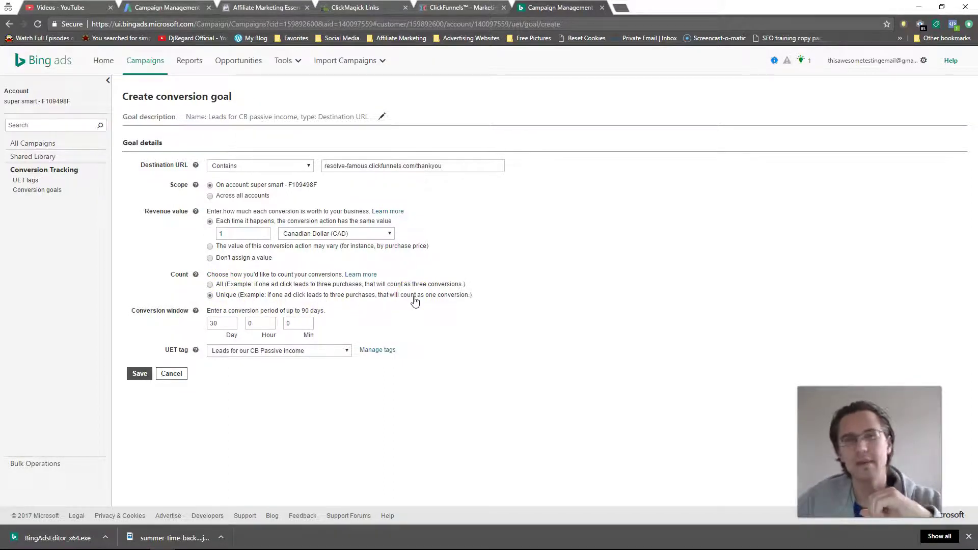
left_click(229, 284)
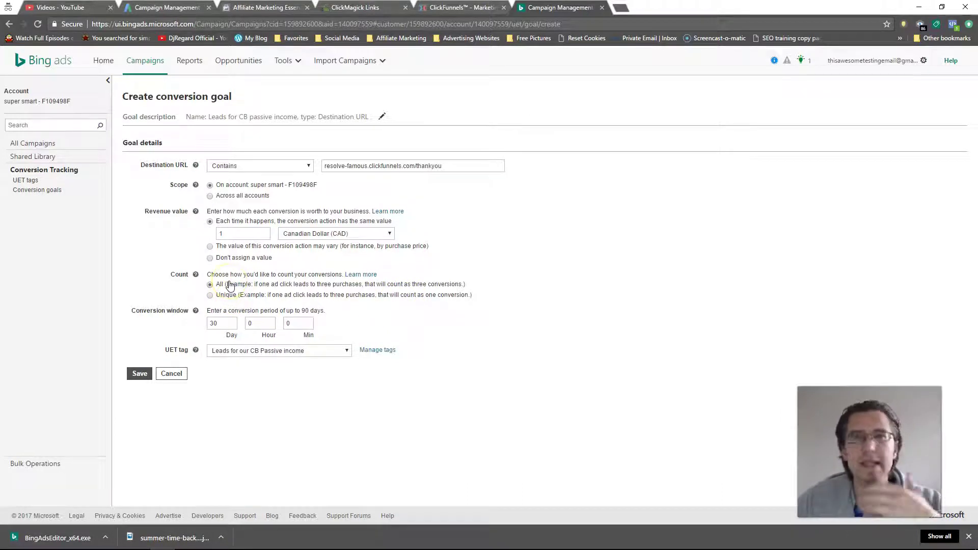
double_click(224, 233)
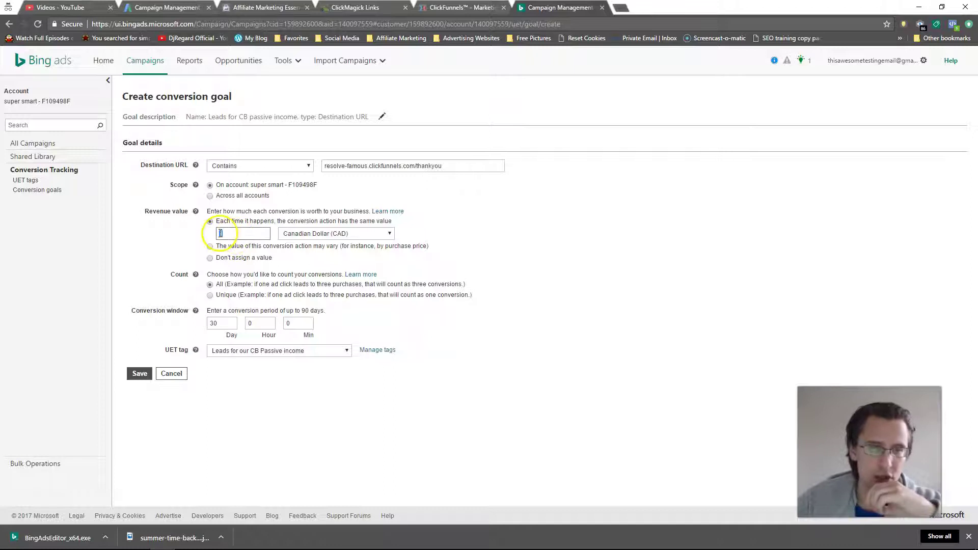
left_click(220, 249)
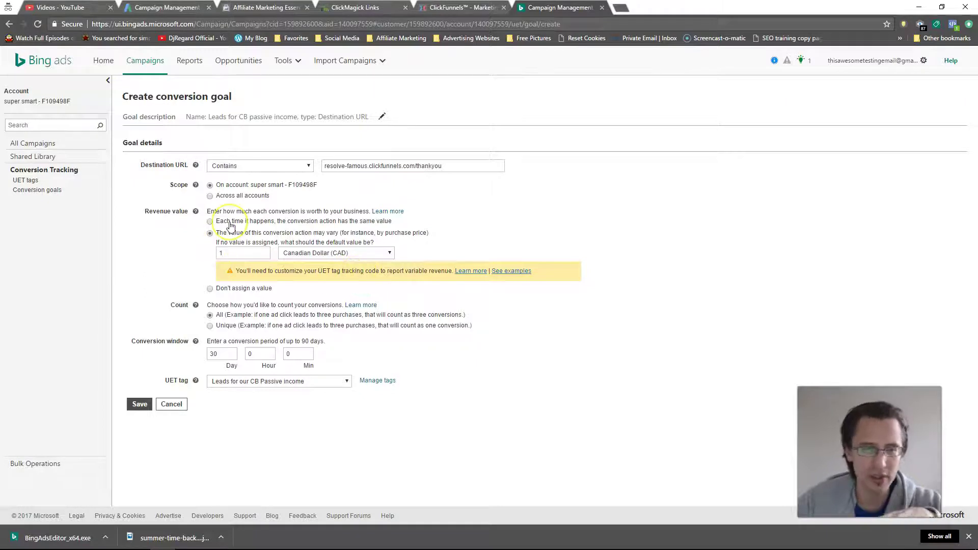
left_click(209, 221)
double_click(222, 233)
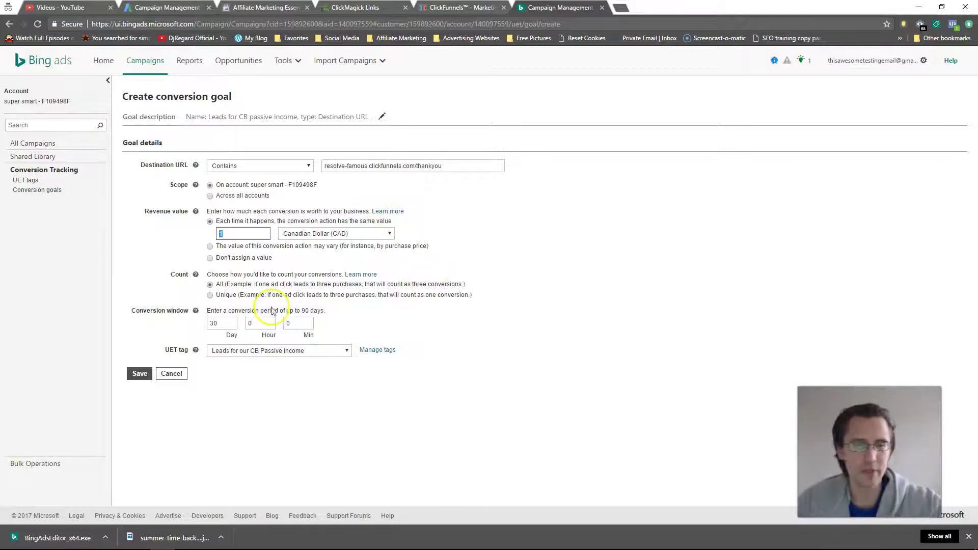
Set the conversion window to 90 days, choose the UET tag "Leads for our CB Passive income" and save the conversion goal
double_click(210, 323)
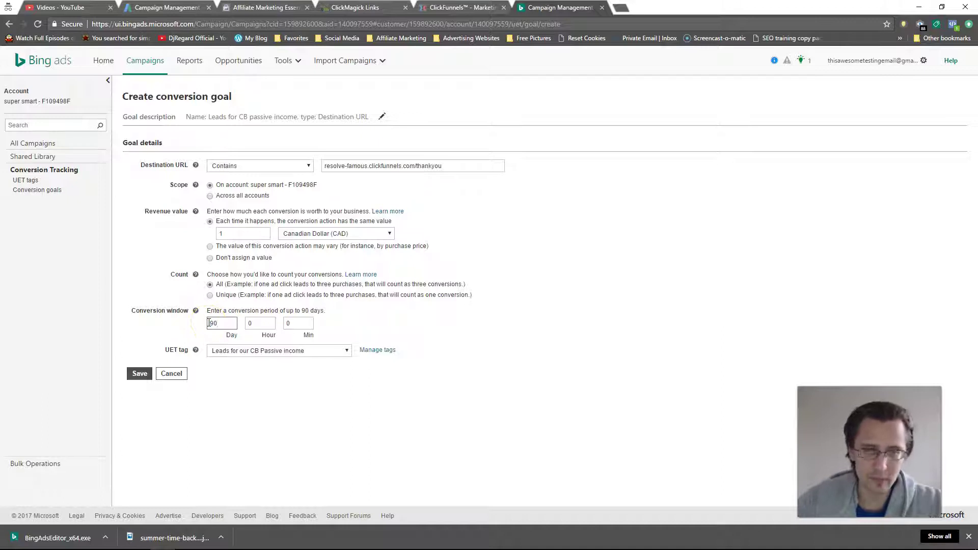
left_click_drag(235, 312, 283, 312)
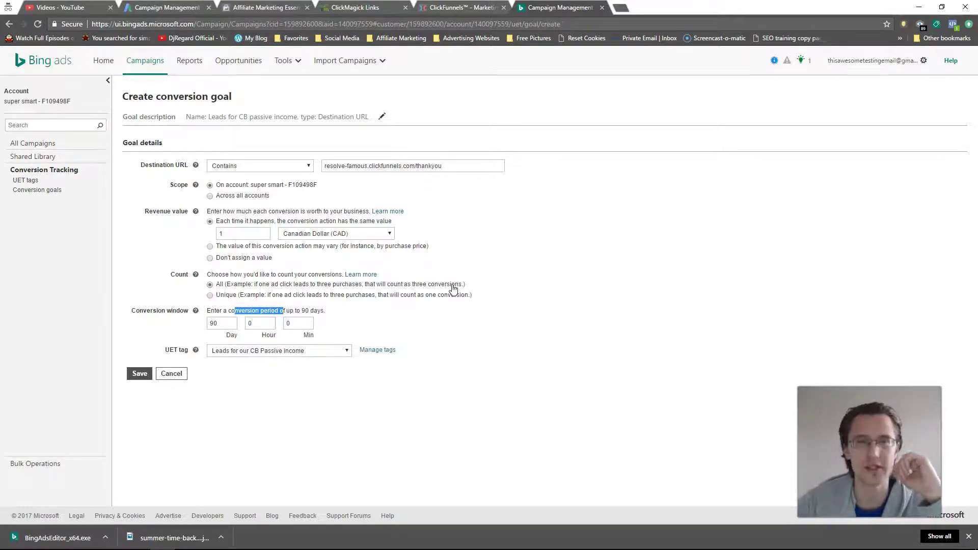
left_click(266, 351)
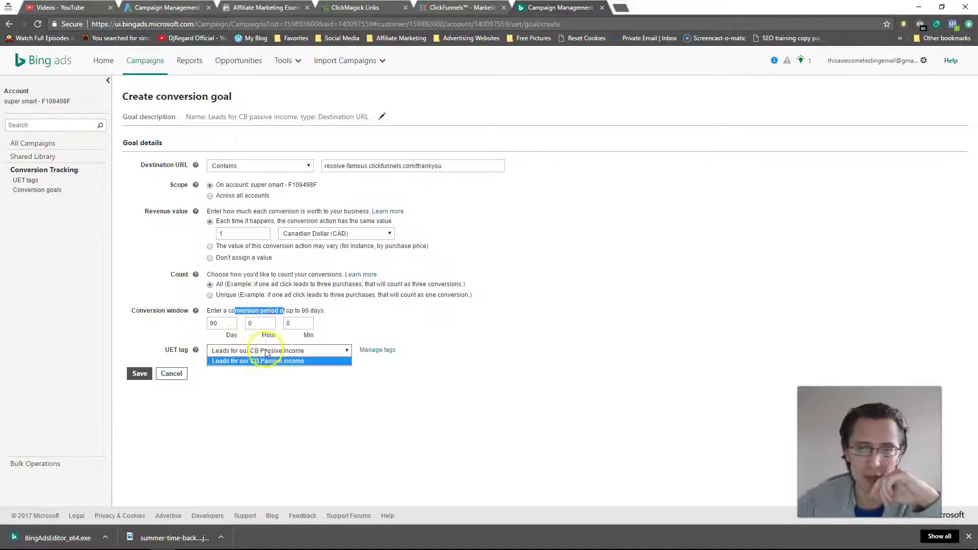
left_click(262, 361)
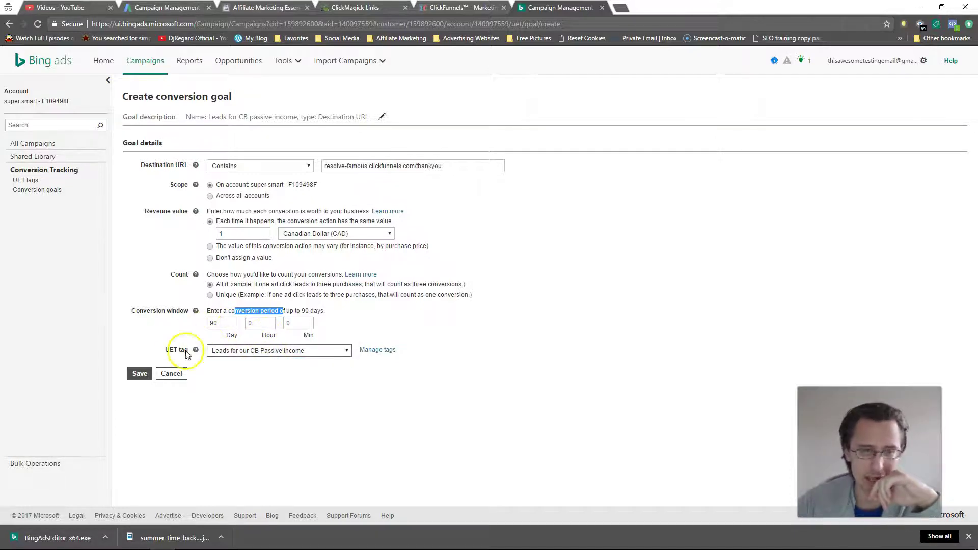
left_click(140, 373)
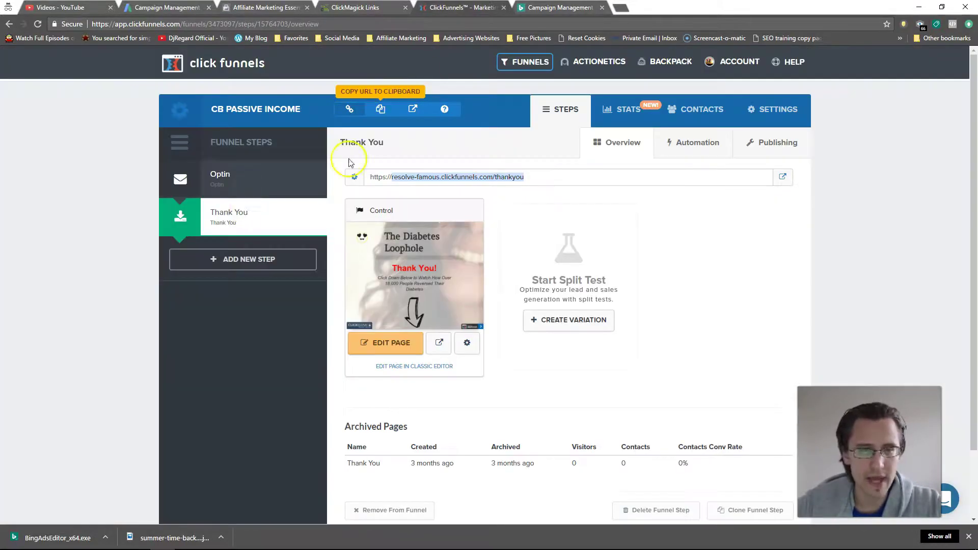
Switch to ClickFunnels, preview the Thank You page, and reload it with the UET Tag Helper turned on
left_click(440, 350)
left_click(440, 350)
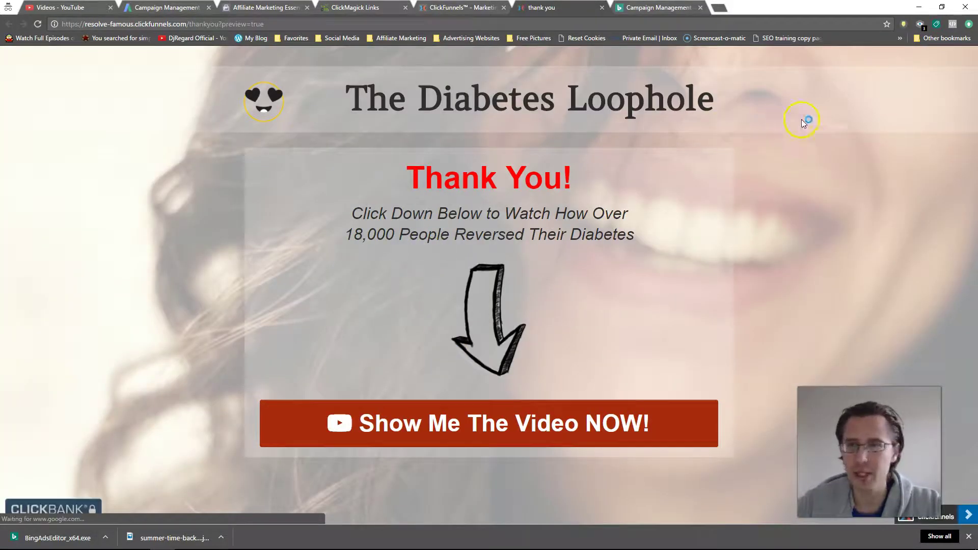
left_click(937, 24)
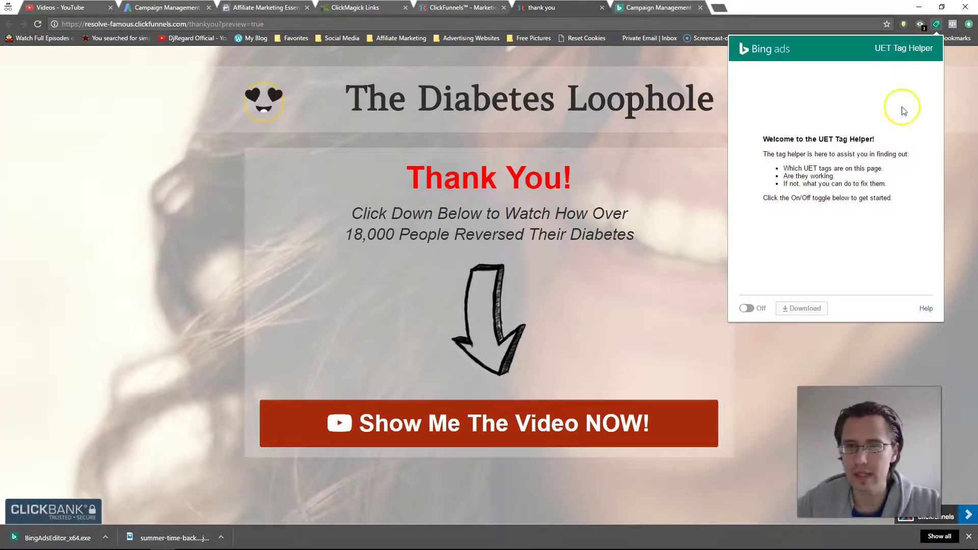
left_click(747, 308)
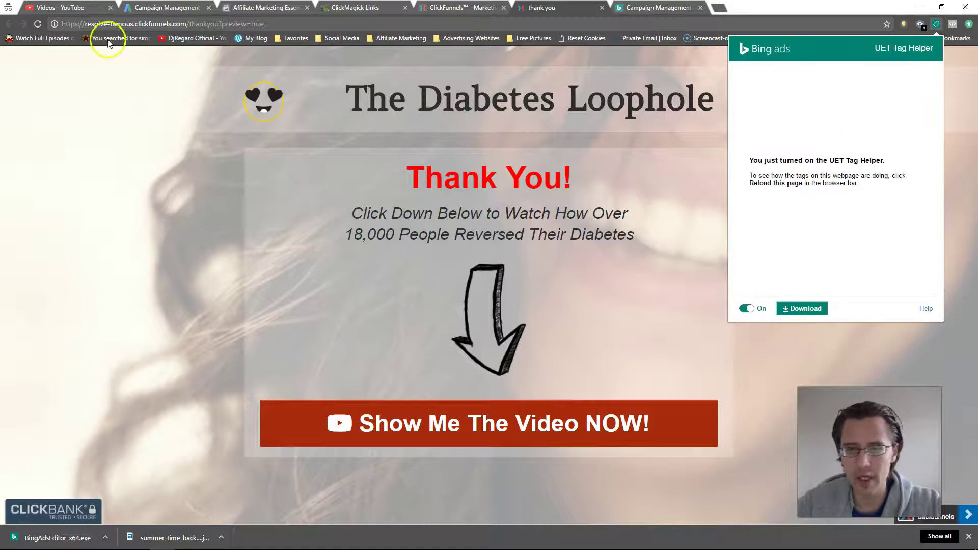
left_click(37, 24)
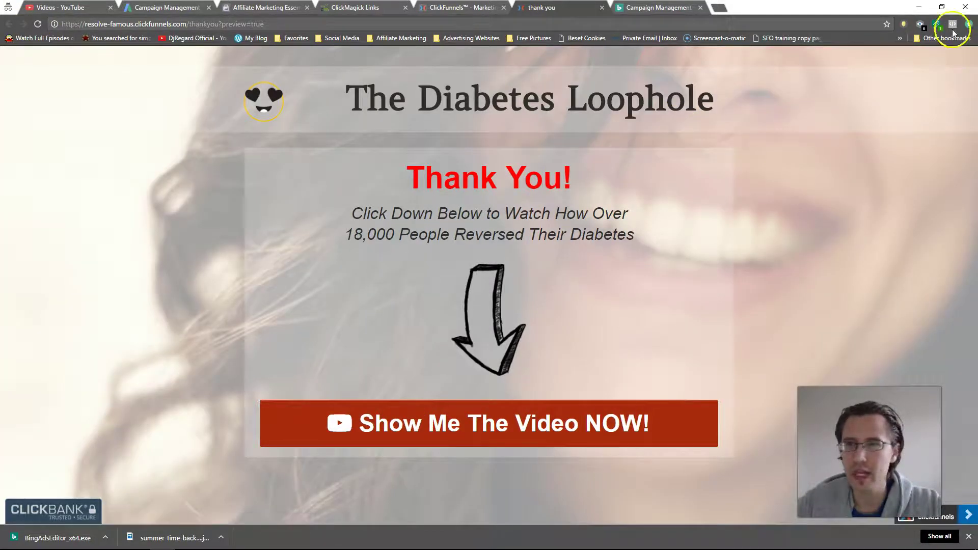
Check the Thank You page's tag ID, setup status and page load event in the UET Tag Helper
left_click(938, 26)
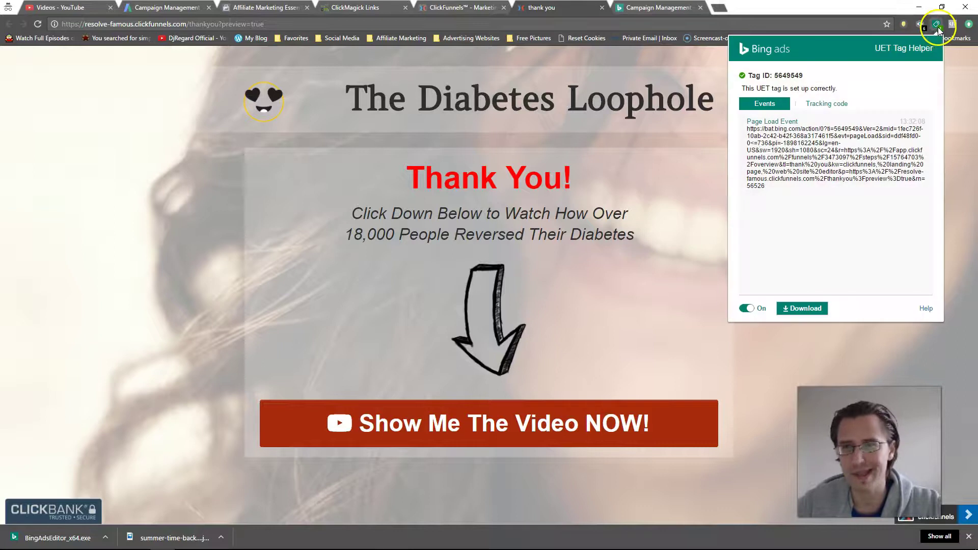
left_click_drag(758, 130, 771, 192)
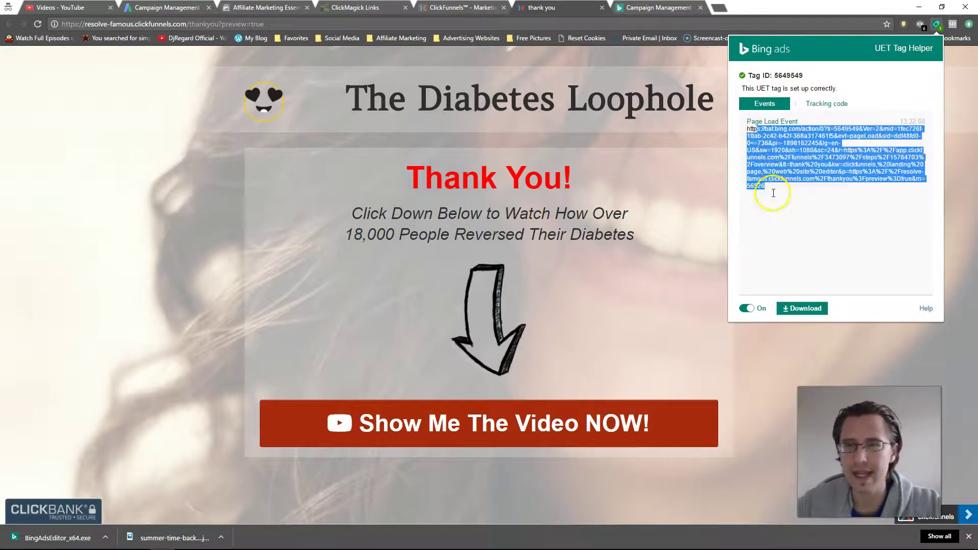
left_click_drag(772, 89, 833, 95)
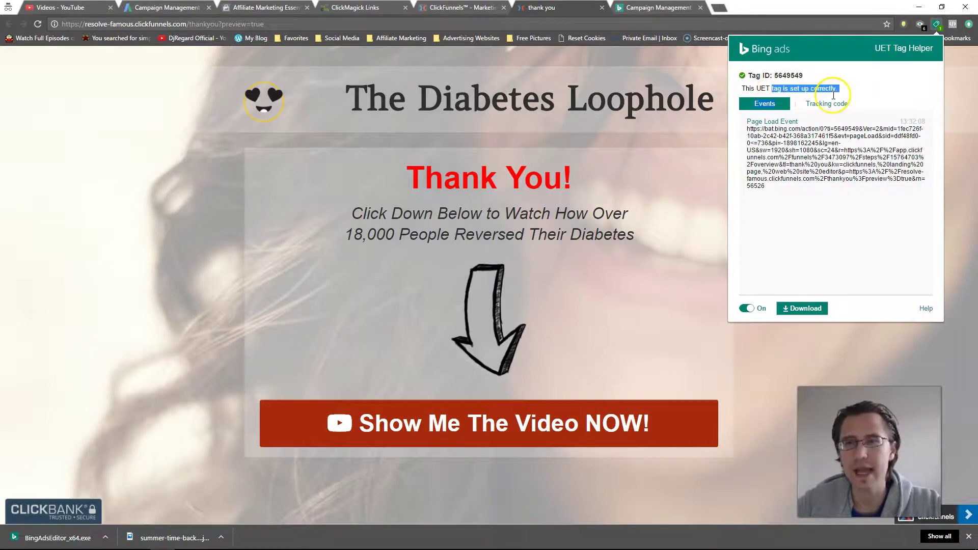
double_click(789, 75)
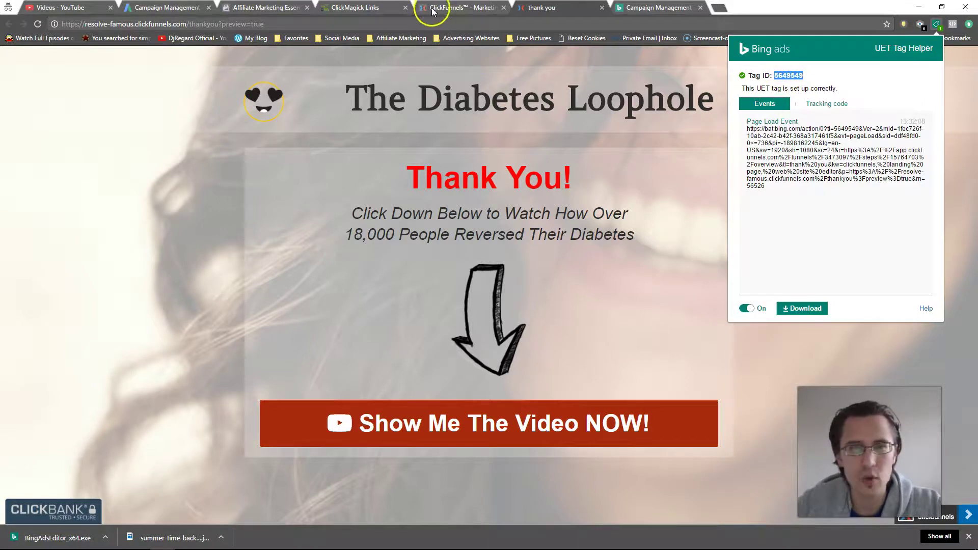
Compare the UET tag ID in the Bing Ads conversion goals list, then close the Thank You page preview
left_click(647, 7)
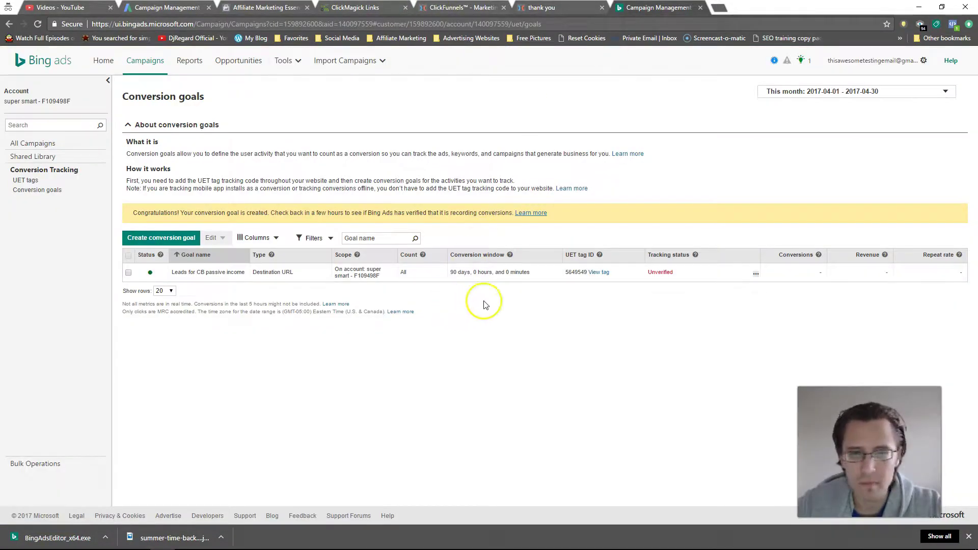
left_click_drag(565, 273, 586, 273)
left_click(525, 307)
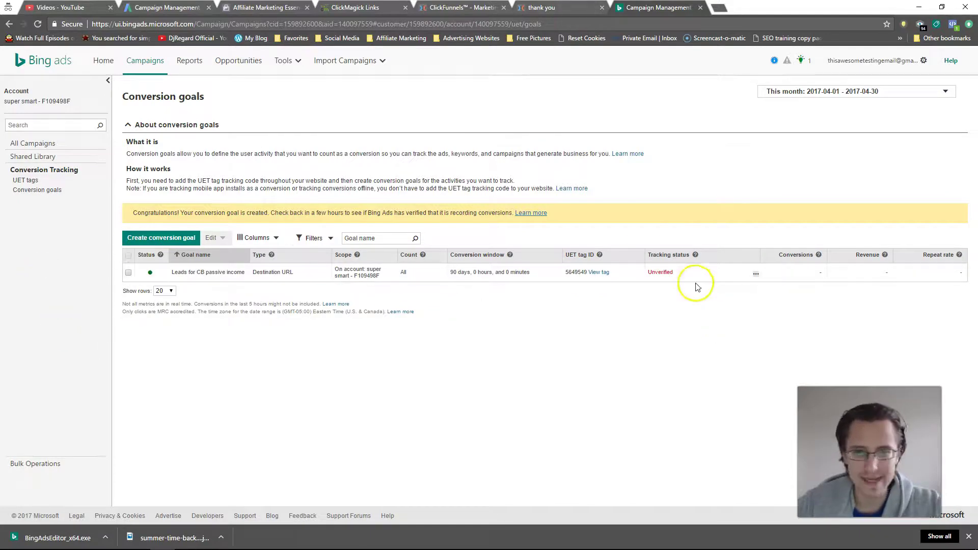
left_click(572, 6)
left_click(602, 7)
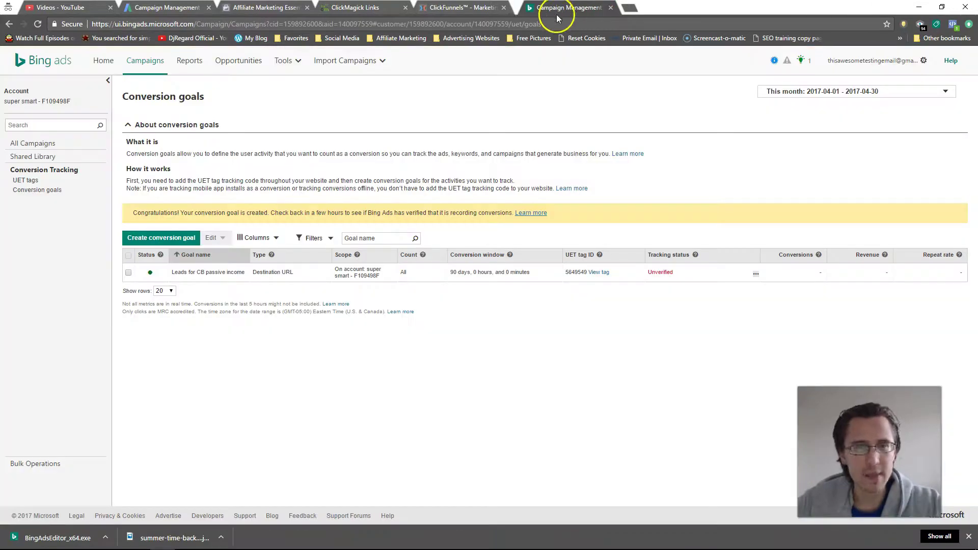